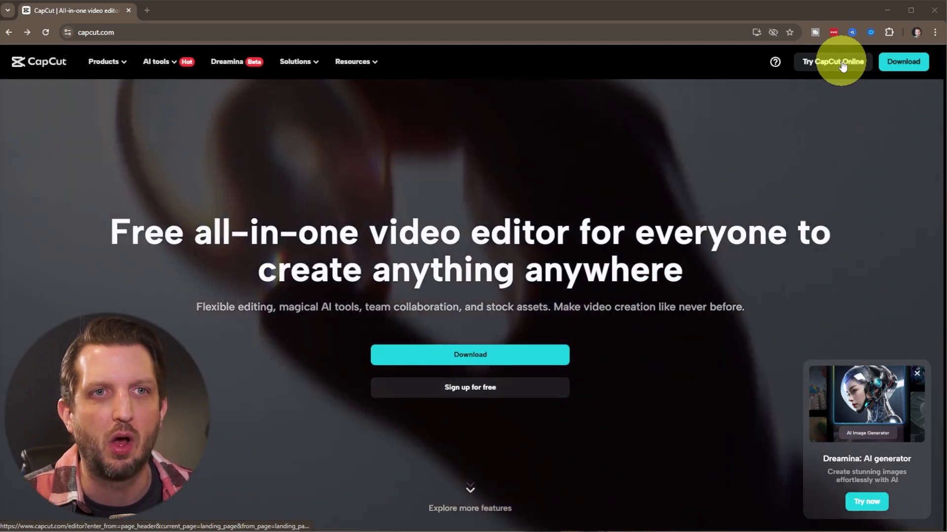
Launch CapCut Online from the home page and sign in with a Google account.
click(844, 67)
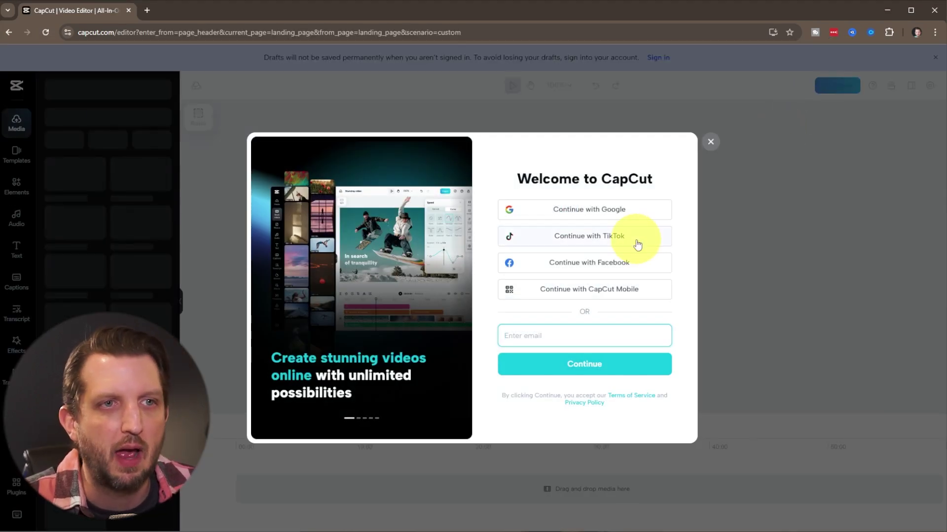
click(621, 209)
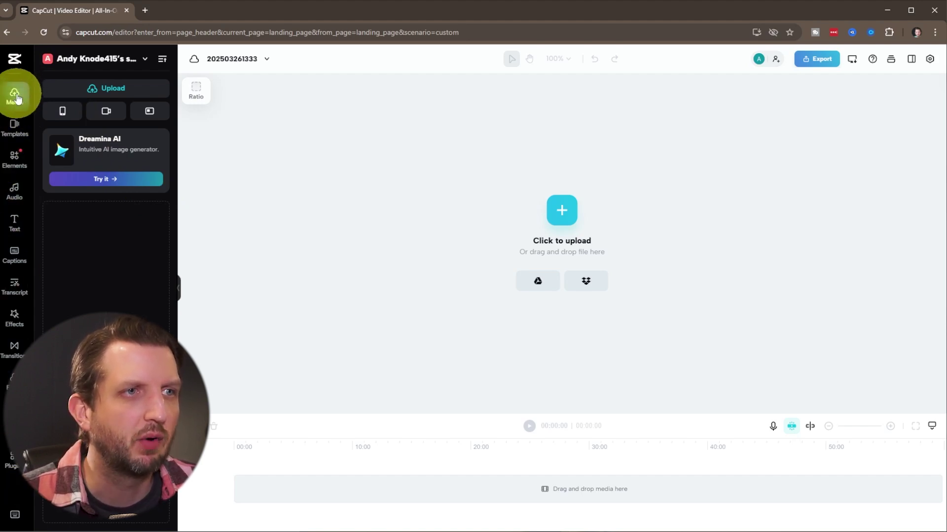
Upload C0003.MP4 from Howfinity (W:) > 01_HF_Footage > HF148 into the project media.
mouse_move(100, 96)
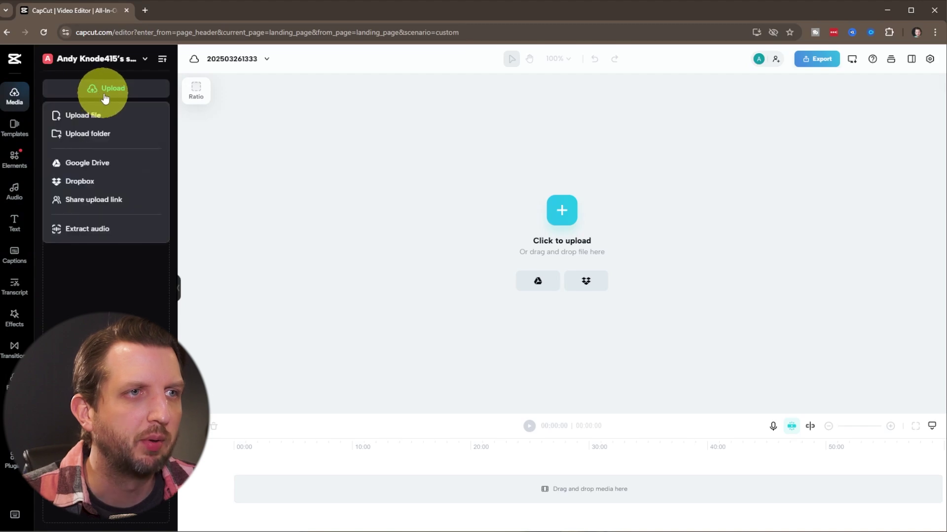
click(99, 120)
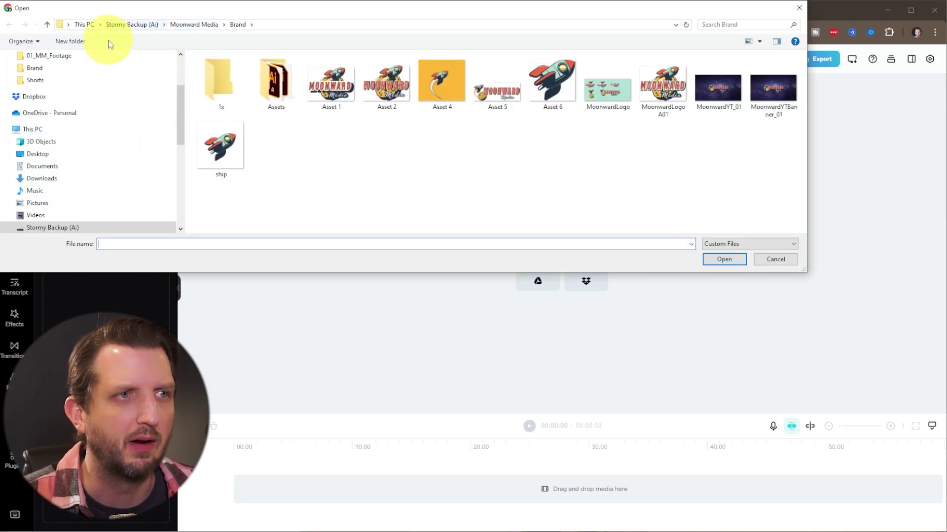
scroll(78, 165, down, 3)
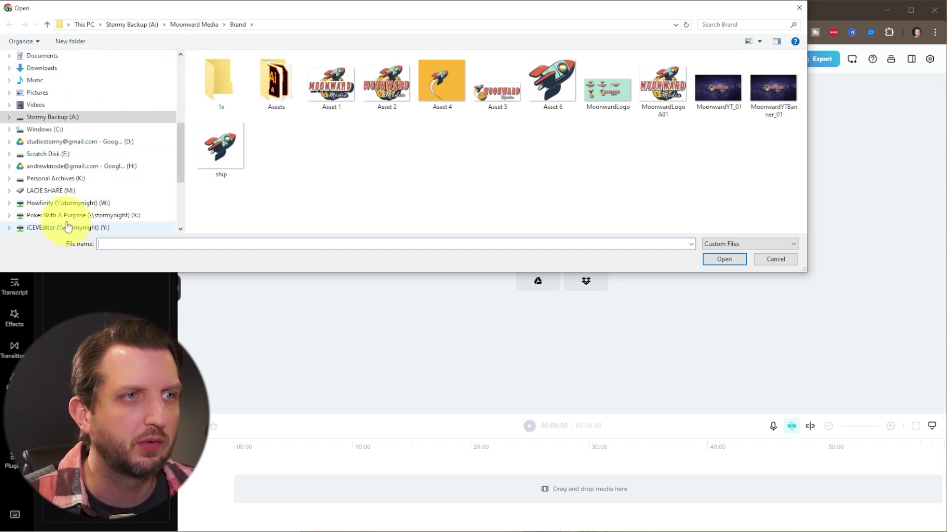
click(44, 203)
click(219, 82)
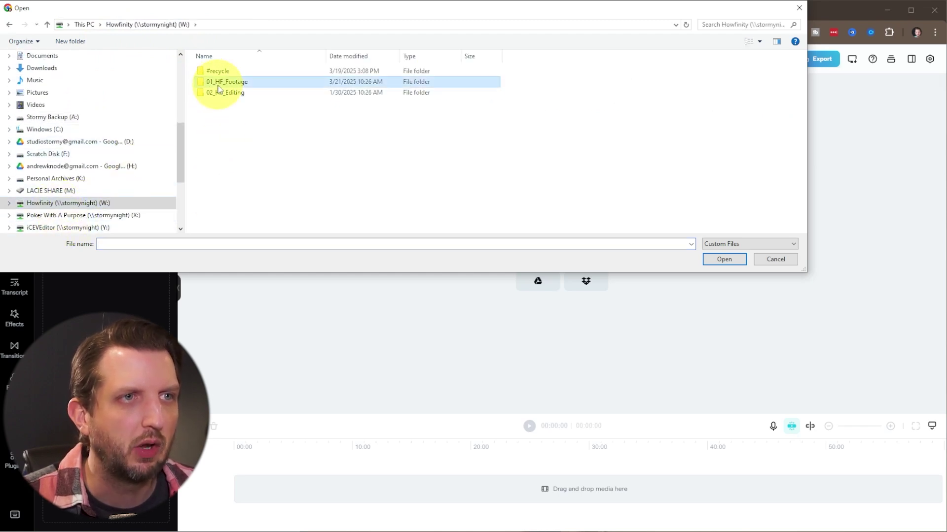
double_click(219, 87)
scroll(222, 177, down, 10)
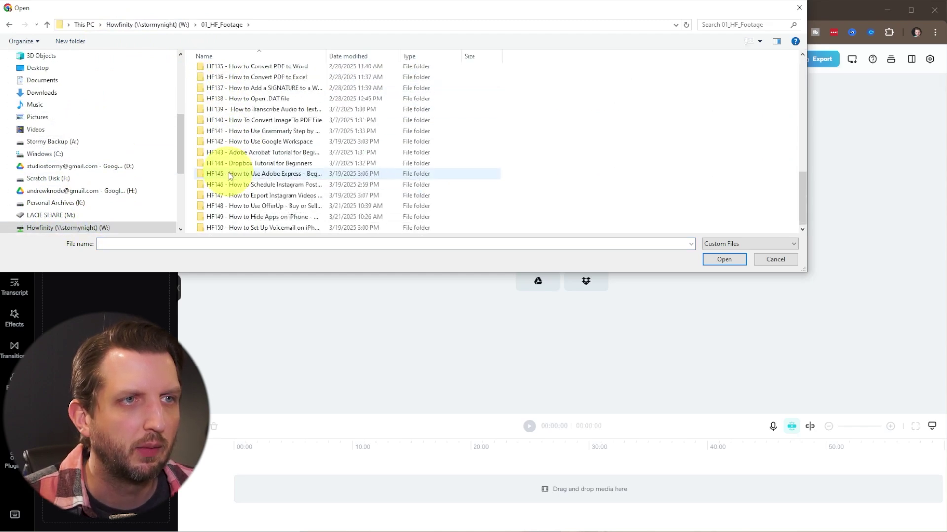
click(724, 259)
double_click(231, 103)
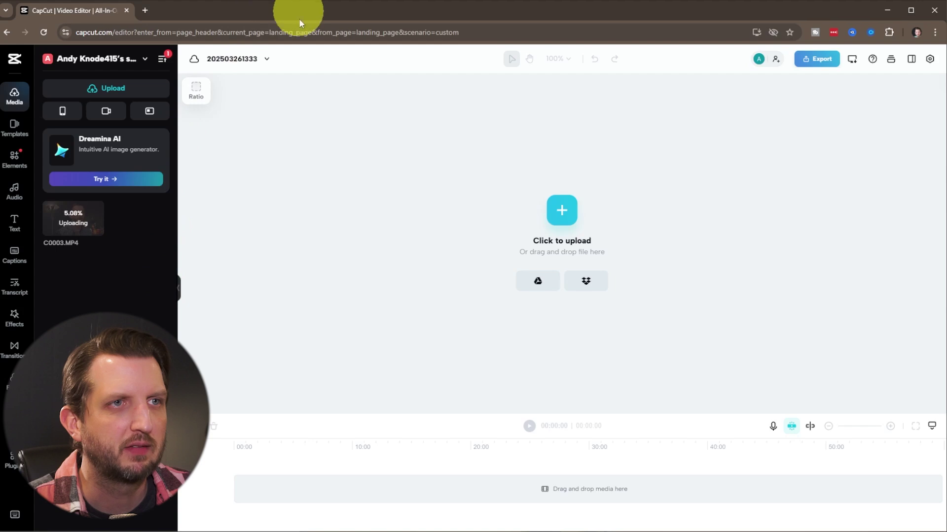
click(266, 59)
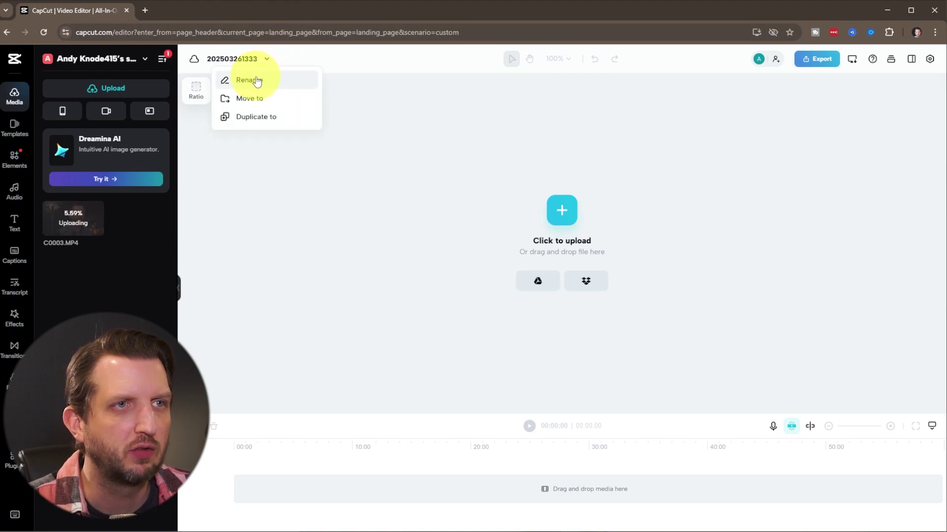
click(252, 80)
key(BackSpace)
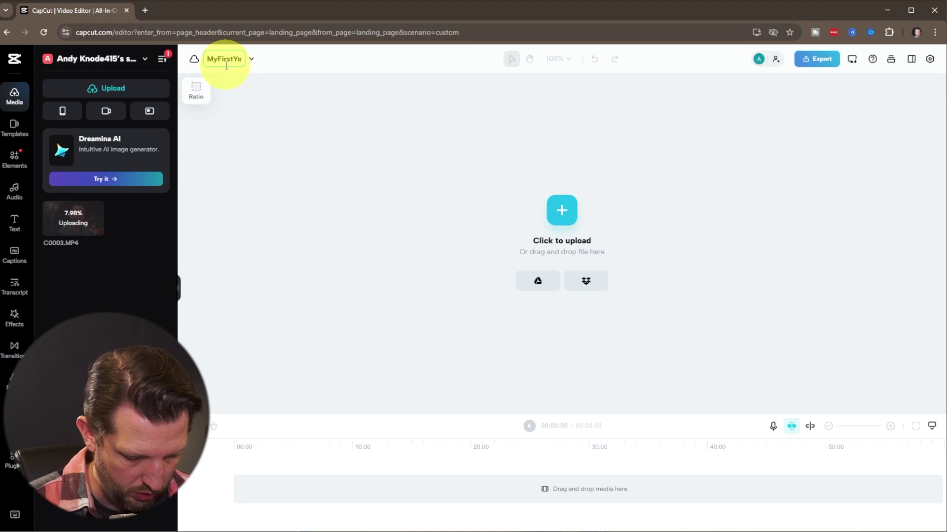
text(MyFirstYouTube)
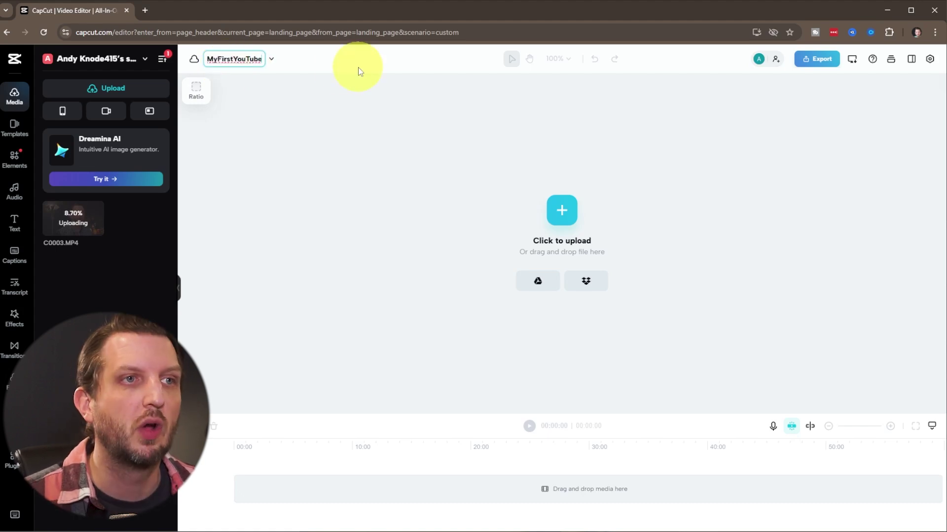
mouse_move(194, 62)
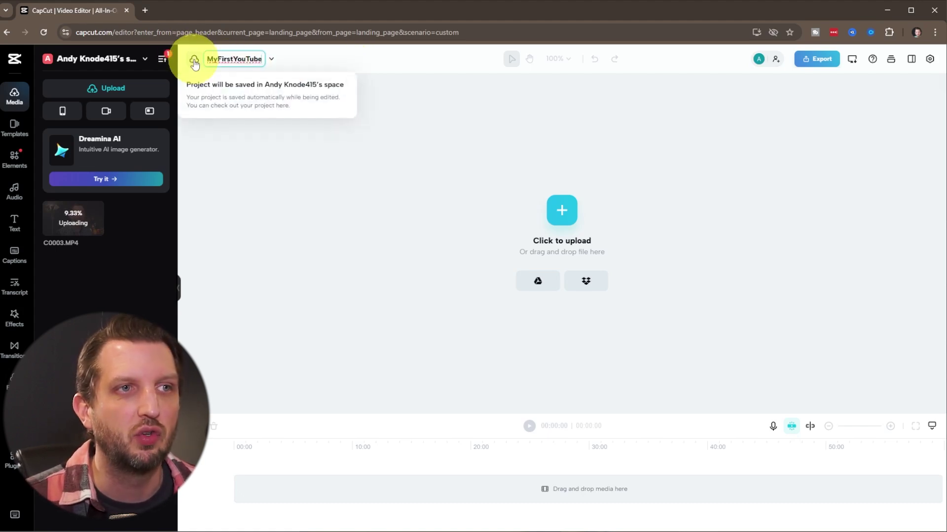
right_click(194, 62)
key(Escape)
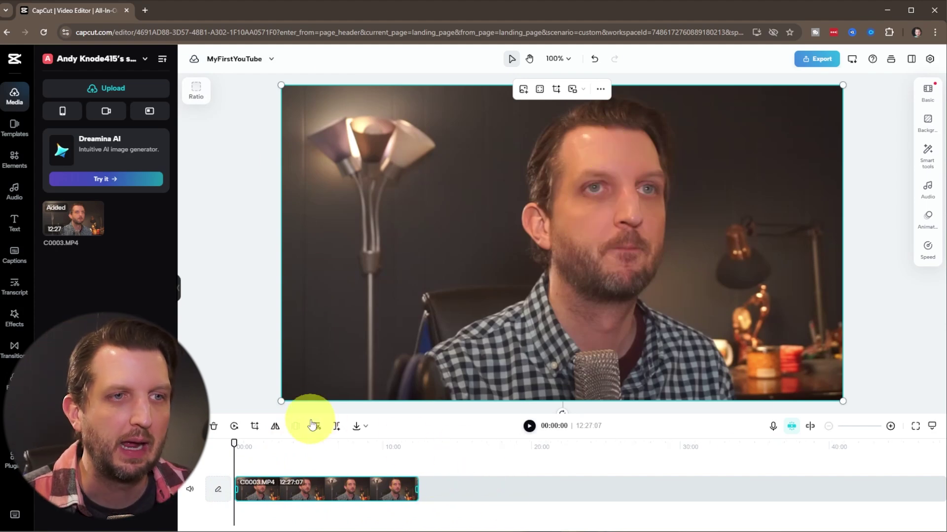
click(529, 427)
drag(235, 443, 356, 434)
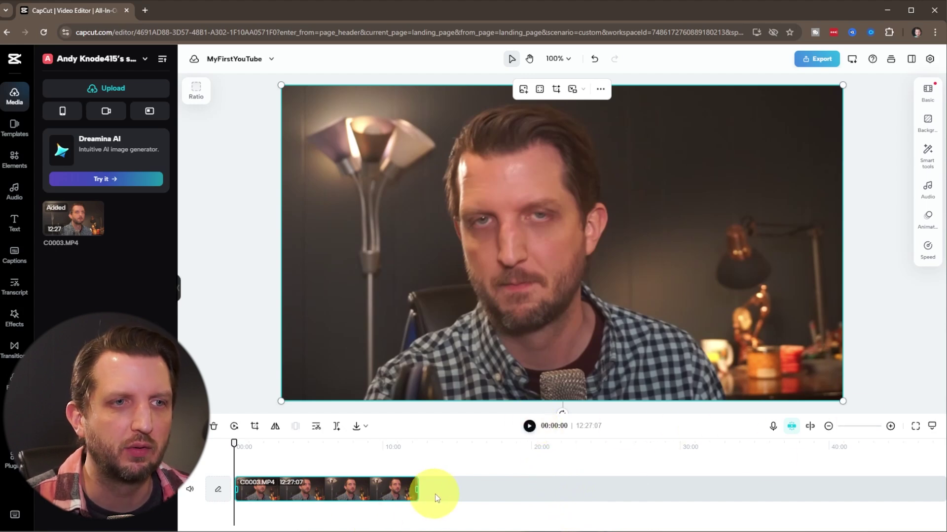
Zoom into the timeline and cut away the clip's opening at 01:17:29.
click(891, 427)
click(890, 427)
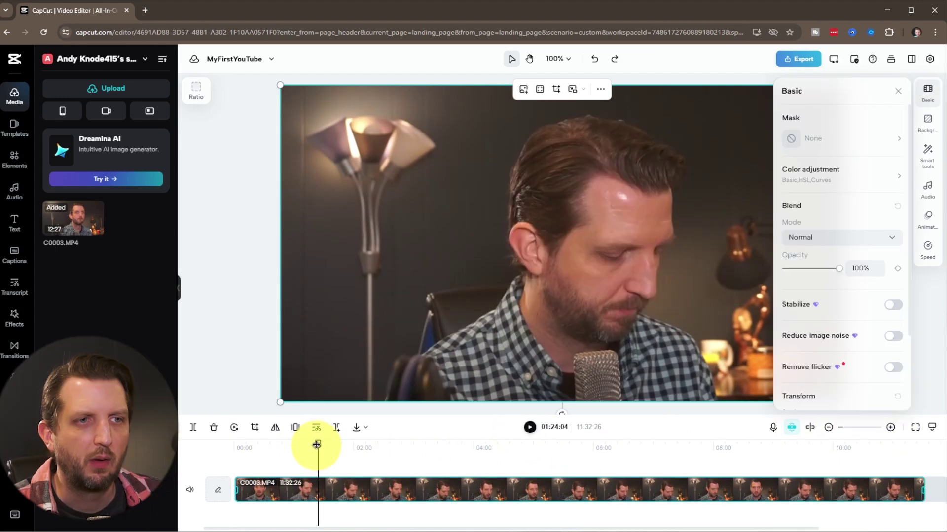
drag(317, 433, 247, 452)
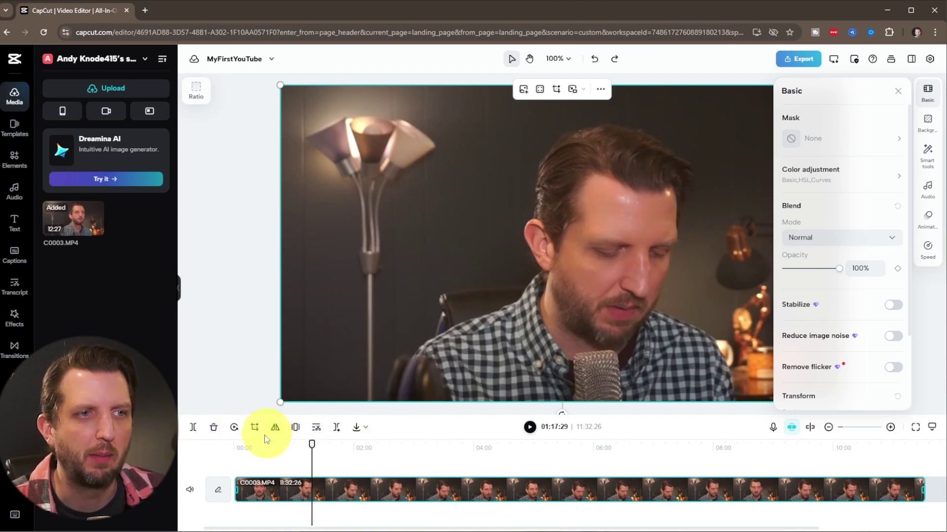
click(193, 428)
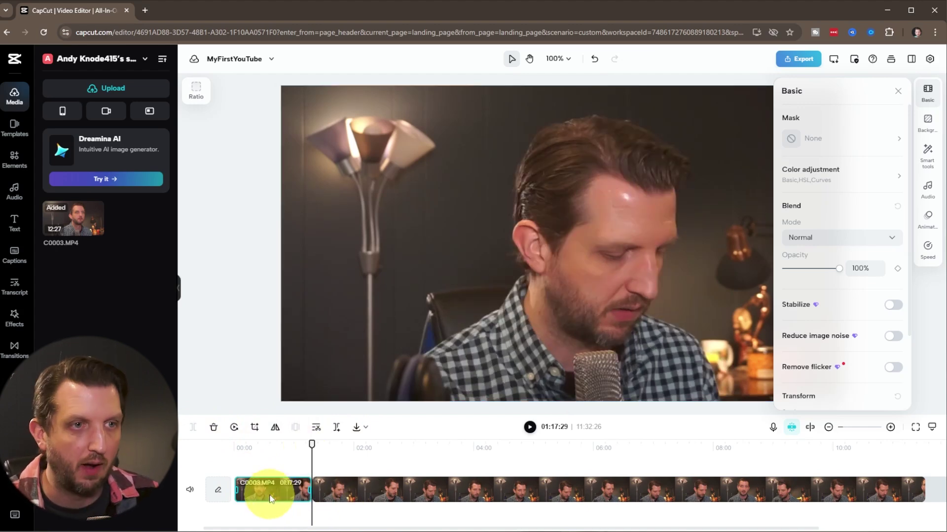
key(Delete)
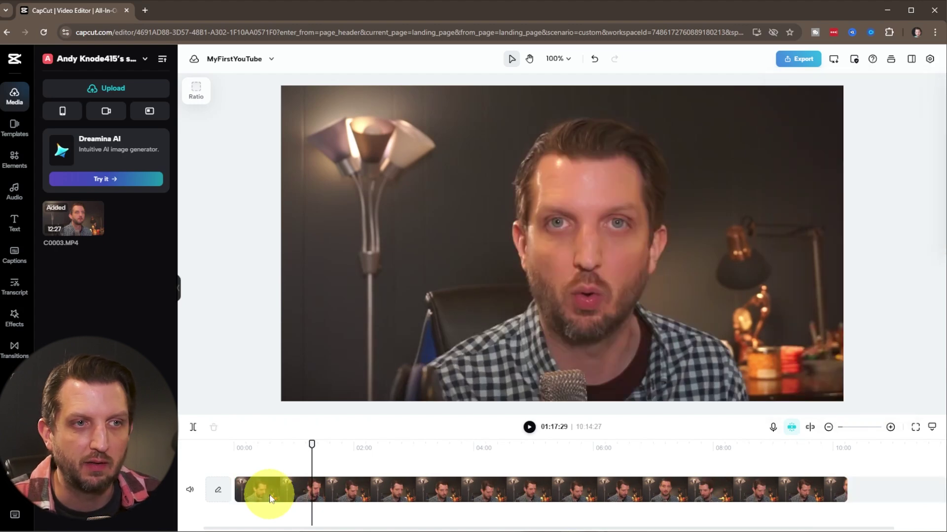
Split the clip at 00:44:04, 01:38:14 and 03:15:14, then delete the unwanted sections.
drag(308, 444, 278, 444)
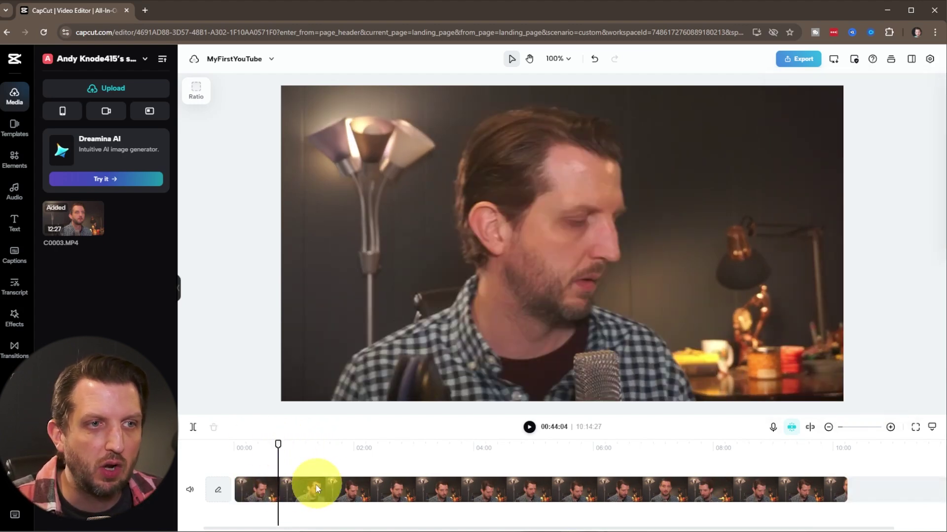
click(193, 427)
drag(278, 444, 332, 445)
click(193, 427)
click(427, 444)
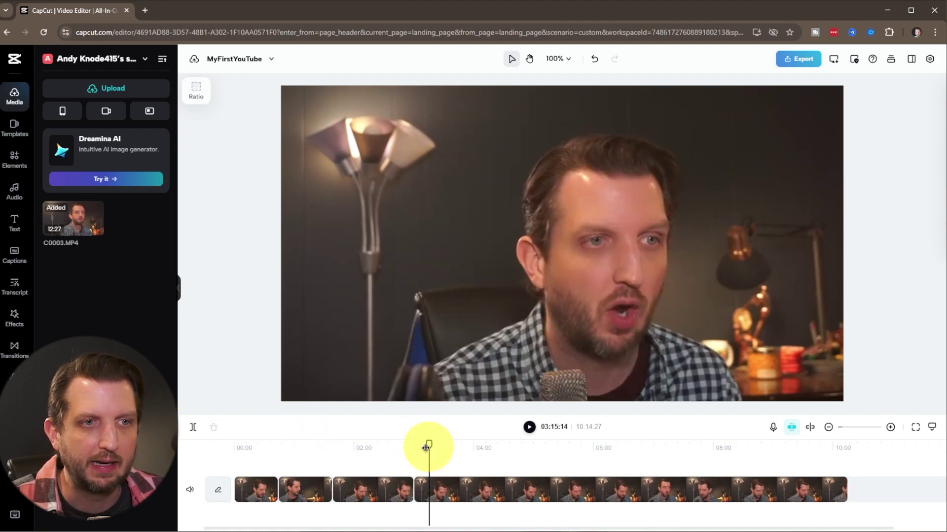
click(193, 427)
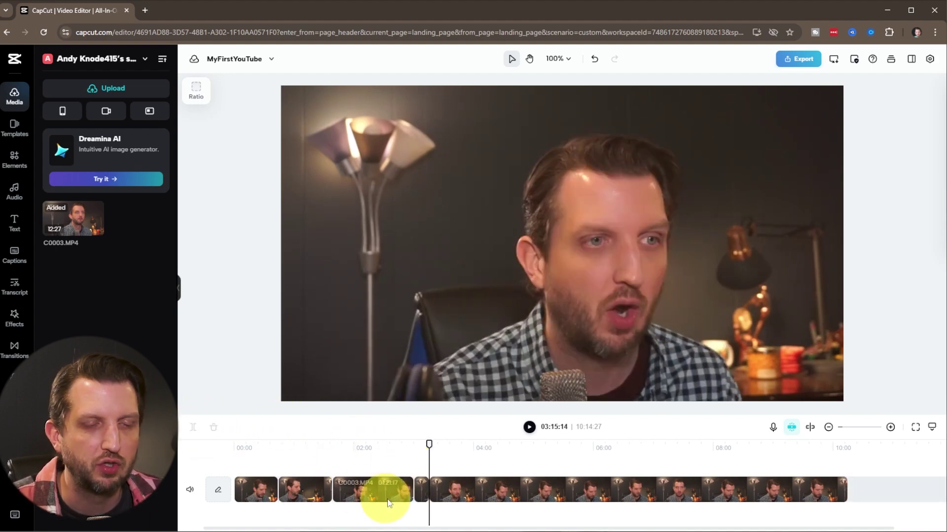
click(423, 497)
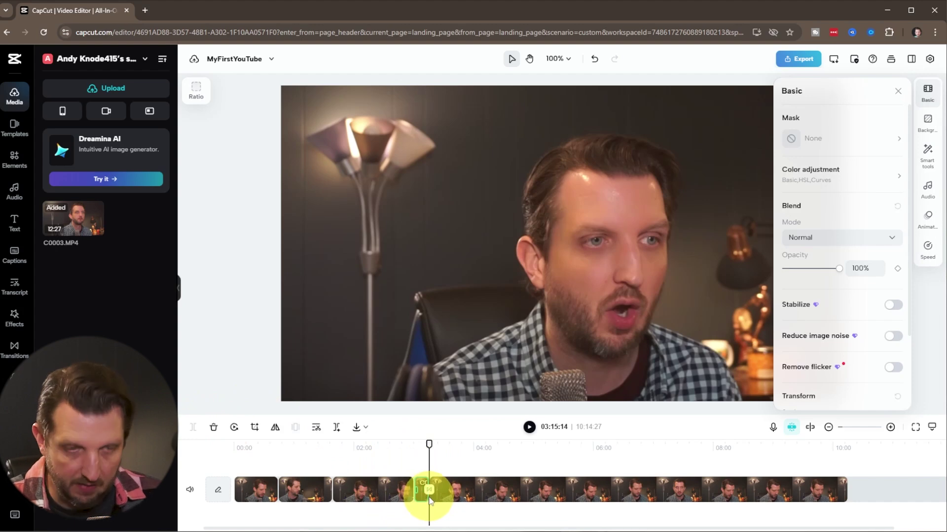
key(Delete)
click(318, 498)
key(Delete)
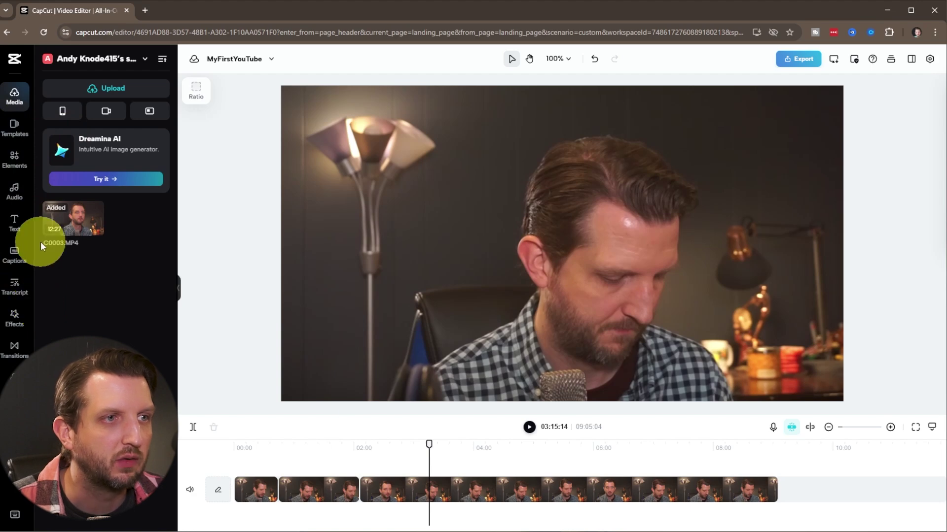
Place the 0.5 s Pull the scene transition between the first two clips and preview it.
click(15, 349)
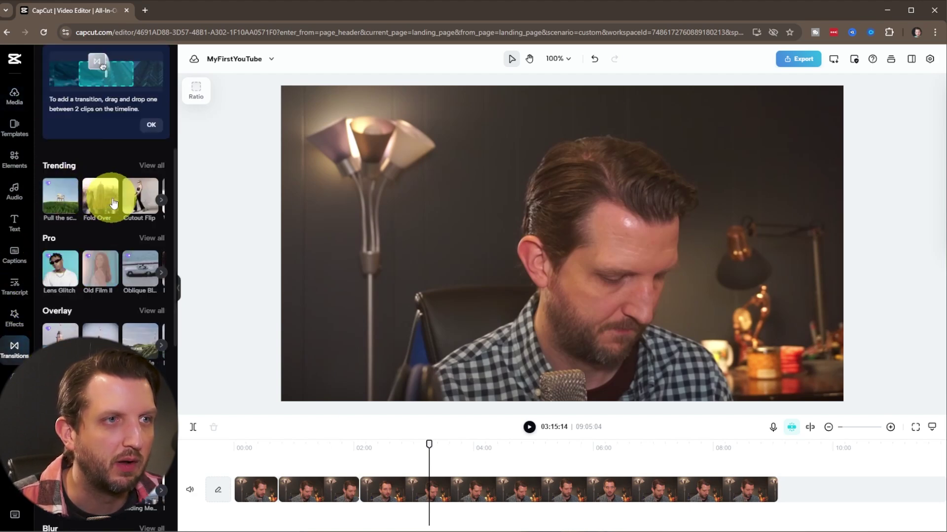
mouse_move(61, 205)
mouse_down()
mouse_move(248, 340)
mouse_move(291, 439)
mouse_move(277, 498)
mouse_up()
drag(277, 440, 272, 443)
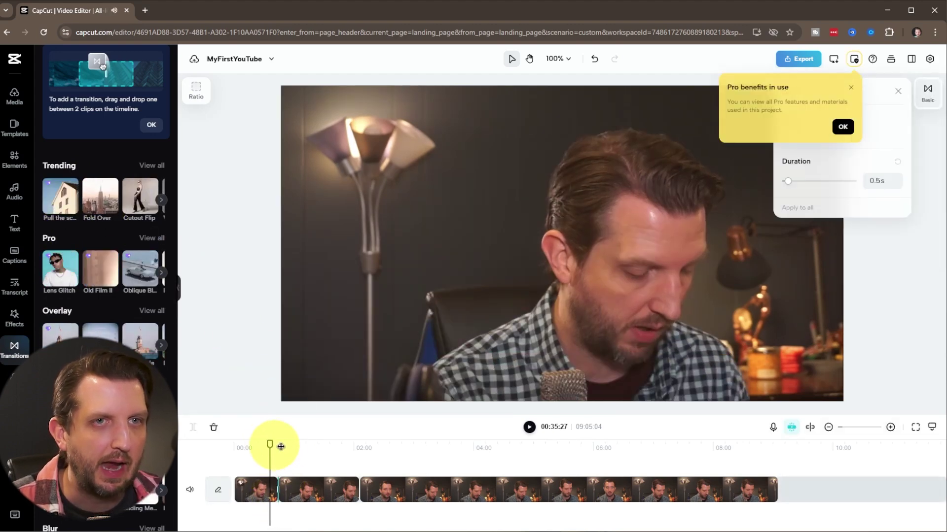
key(space)
click(939, 180)
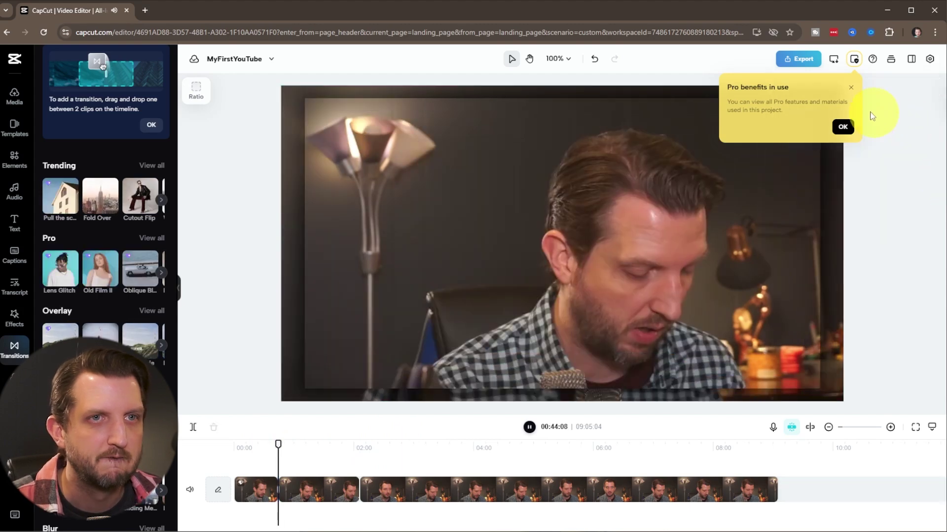
click(843, 127)
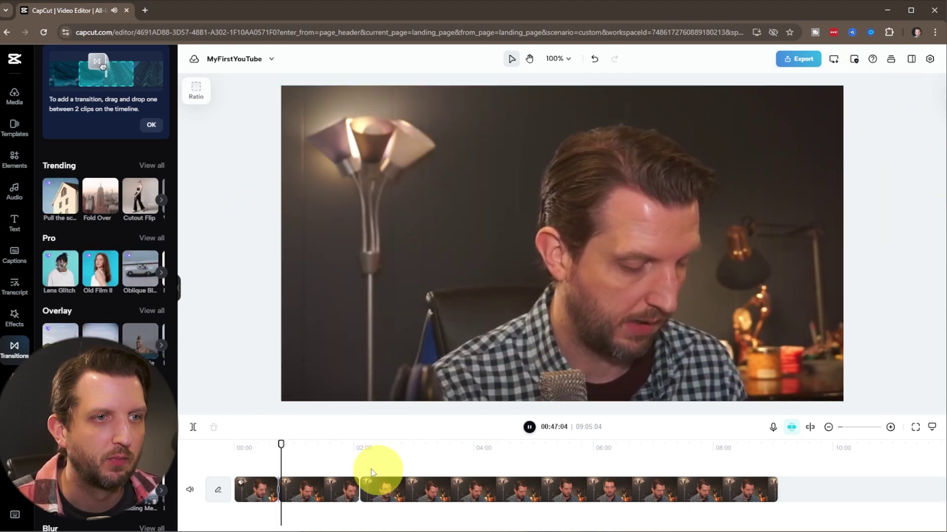
click(281, 447)
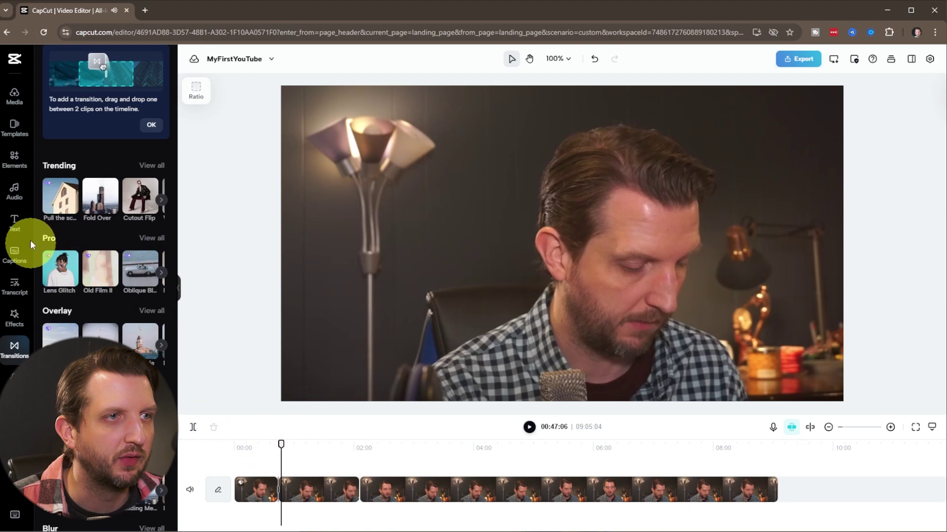
Add the Hope. City pop track below the video, enlarge the timeline, and select the music clip.
click(15, 188)
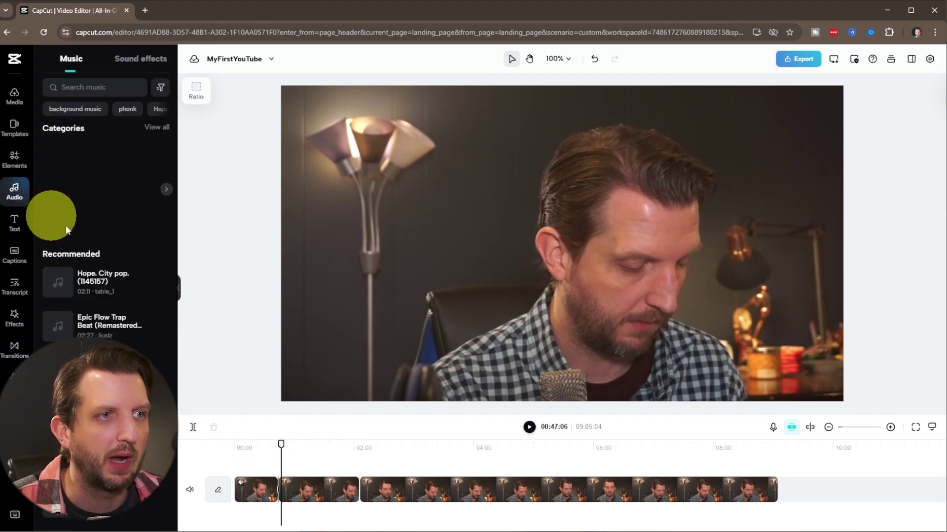
click(97, 302)
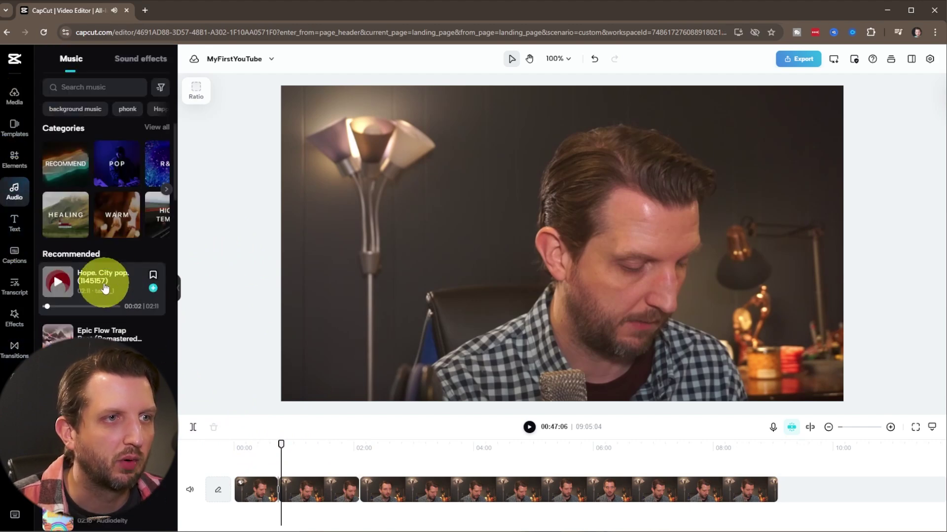
drag(105, 287, 276, 520)
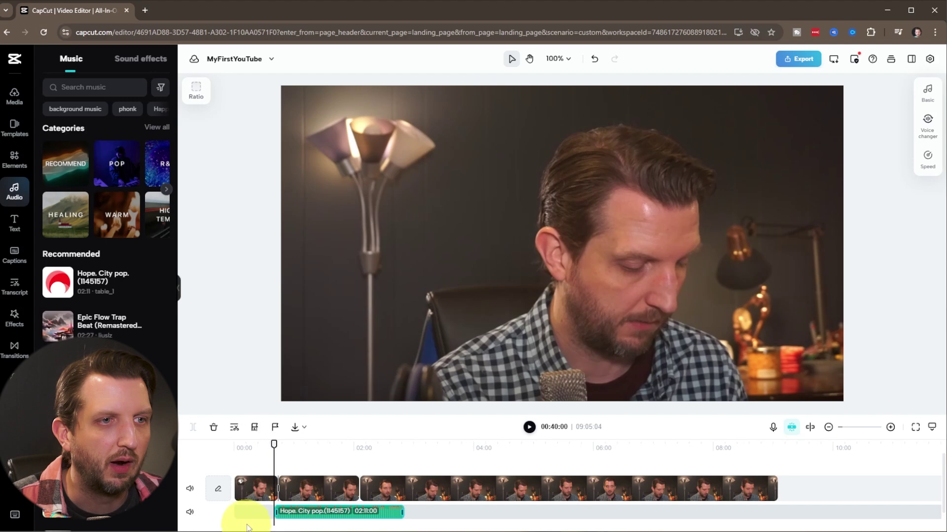
click(275, 445)
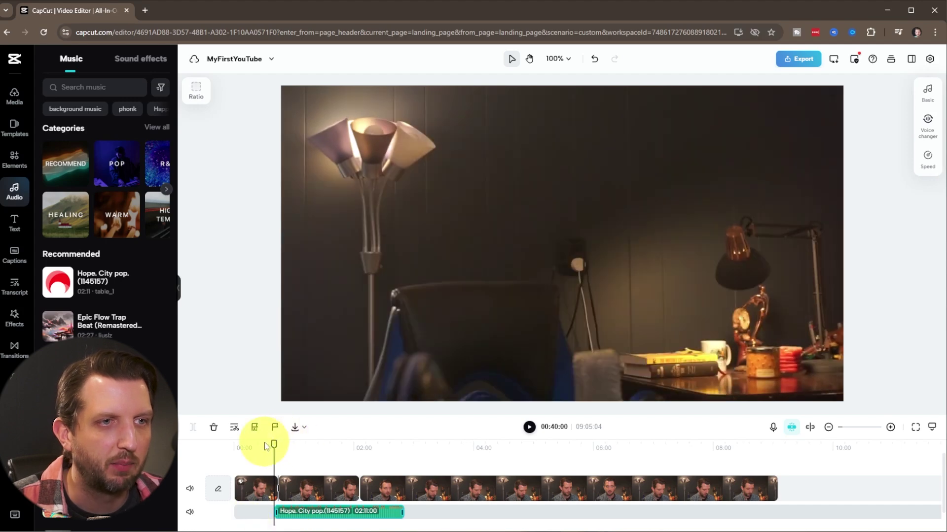
drag(274, 444, 370, 447)
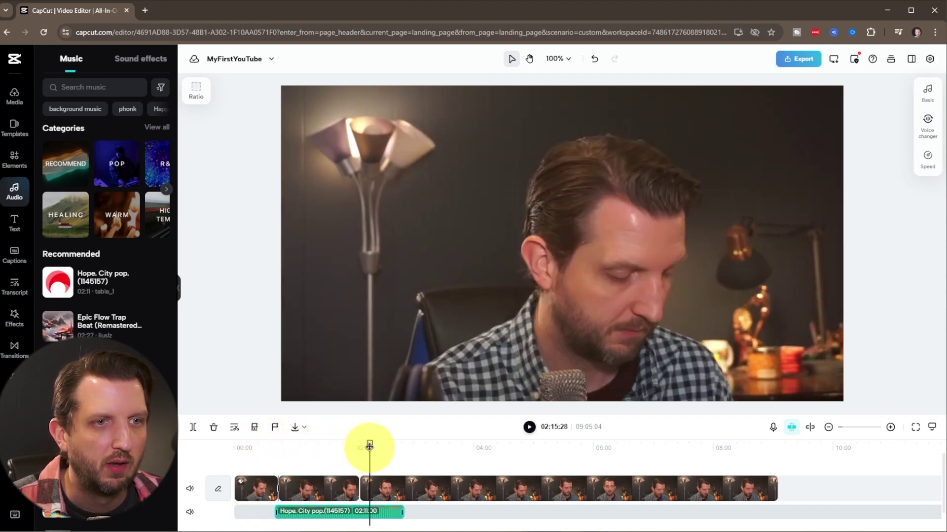
click(190, 512)
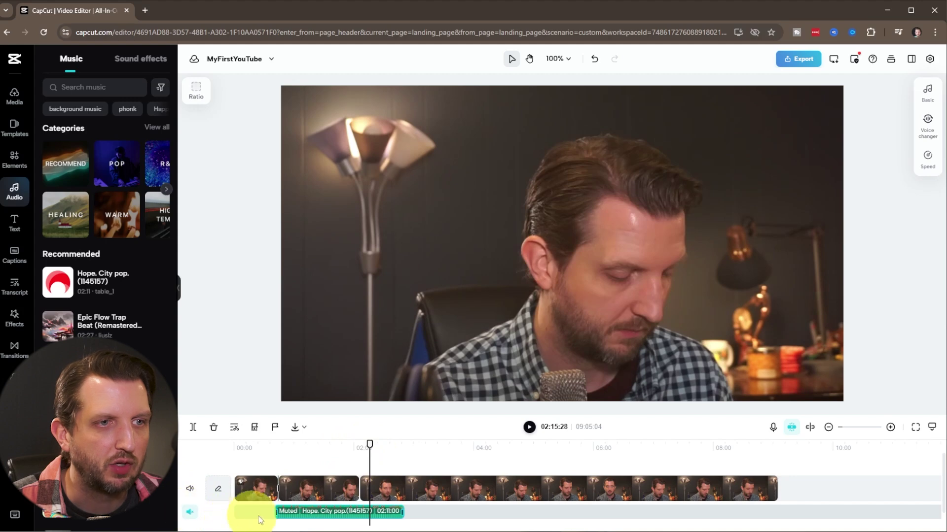
drag(303, 415, 306, 344)
click(247, 469)
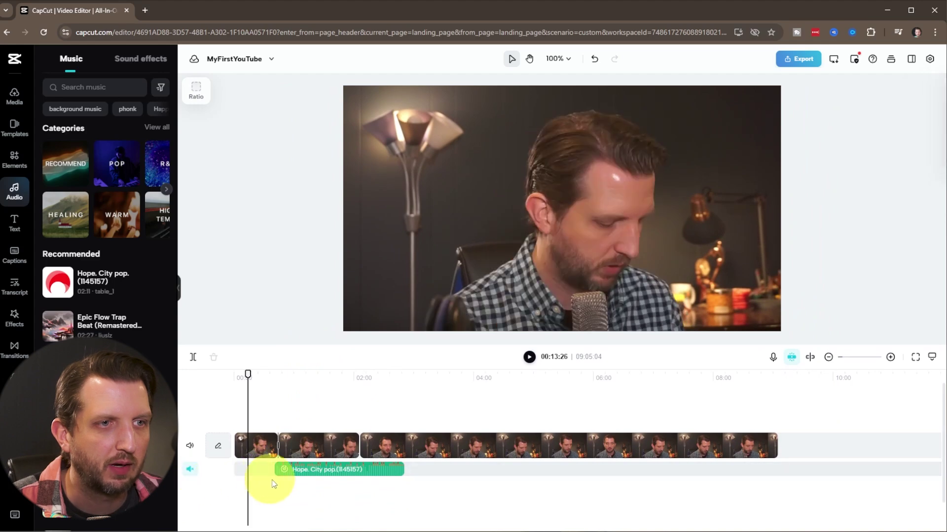
click(286, 469)
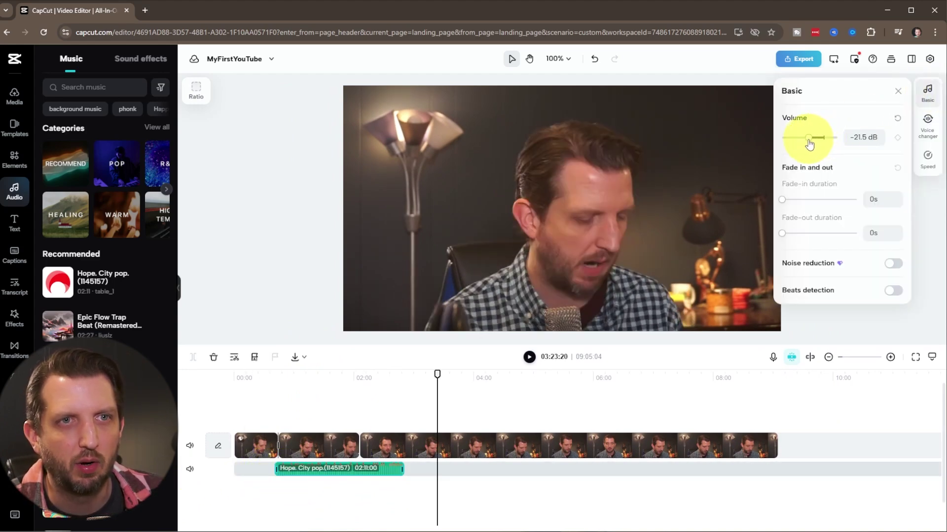
Play back from around the 50-second mark to check the -21.5 dB music under the voice.
click(285, 376)
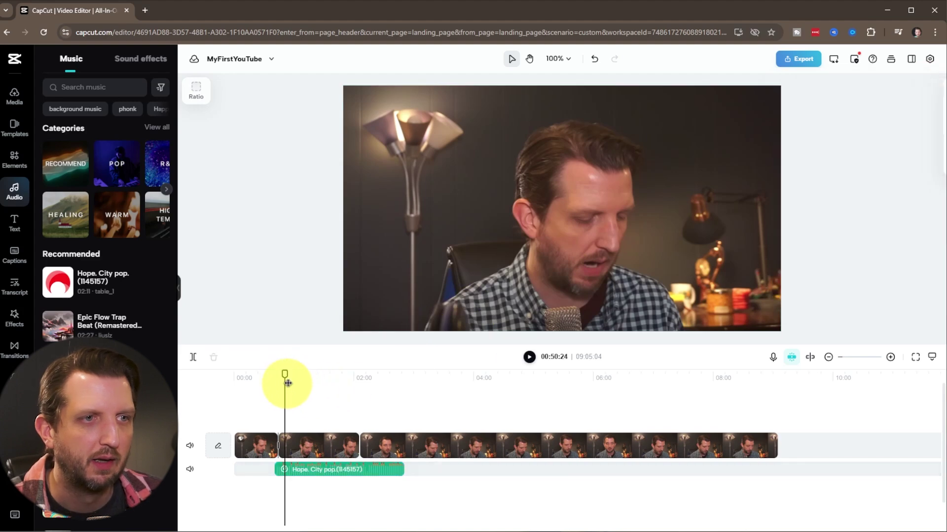
key(space)
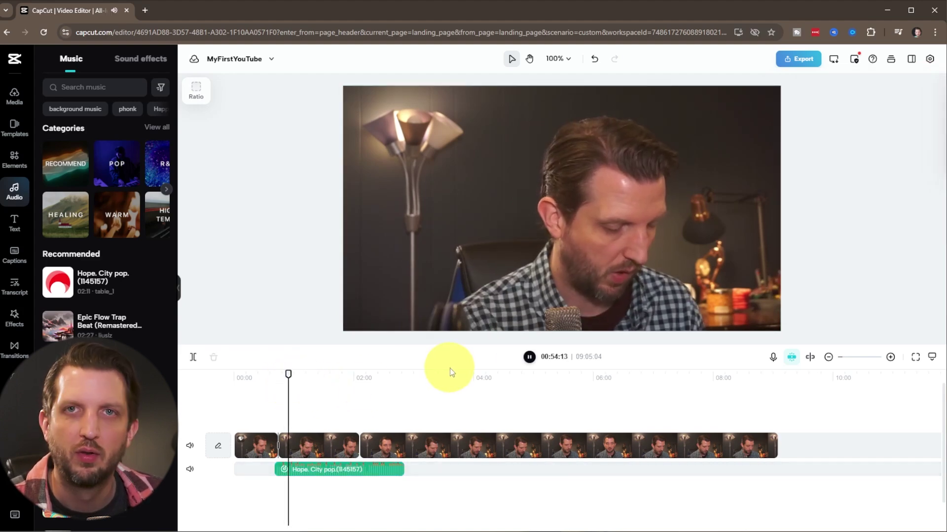
key(space)
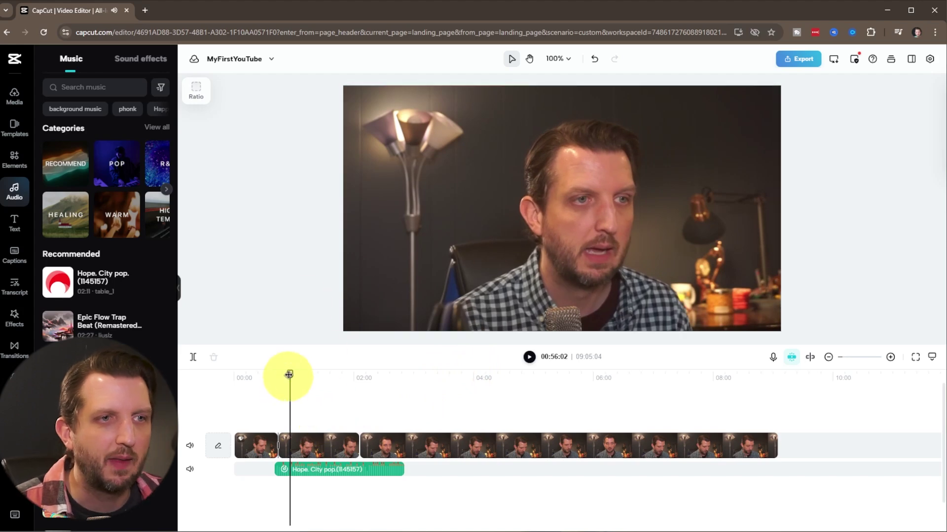
drag(290, 375, 733, 380)
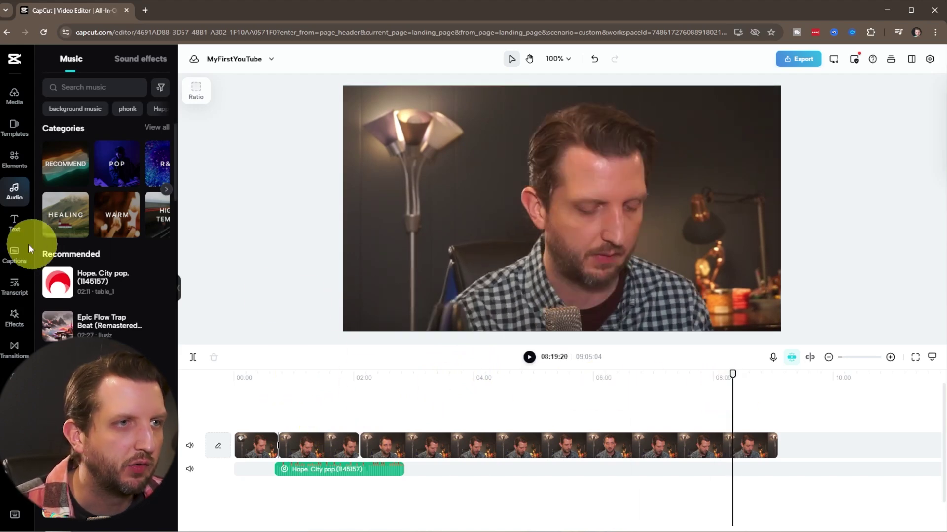
click(17, 317)
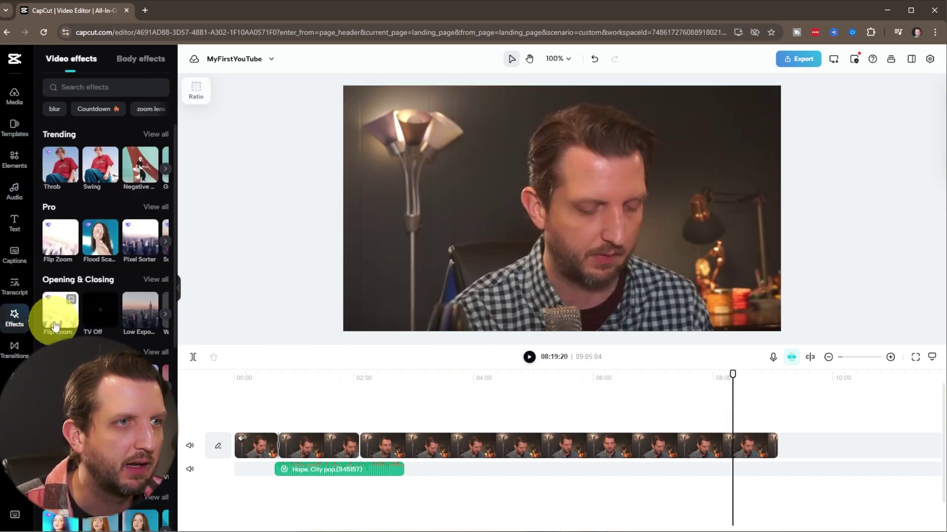
Drop a trending 'Time to / Relax for a while' title near 08:20 and scale it to 63%.
click(15, 223)
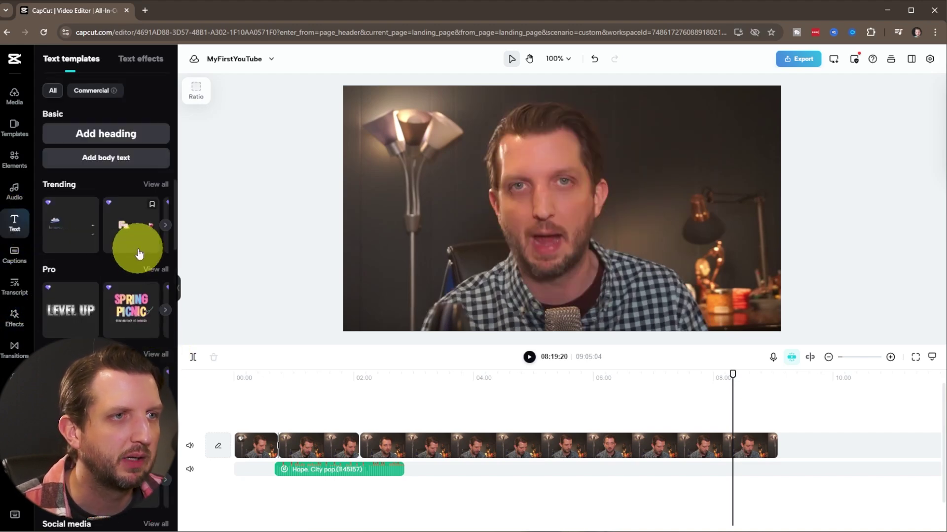
click(155, 188)
drag(139, 502, 733, 417)
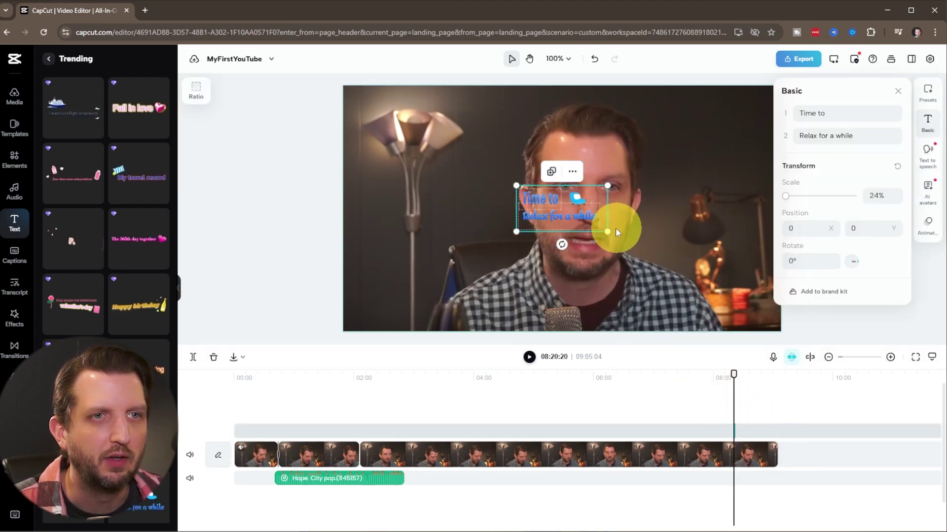
drag(608, 232, 751, 302)
click(730, 375)
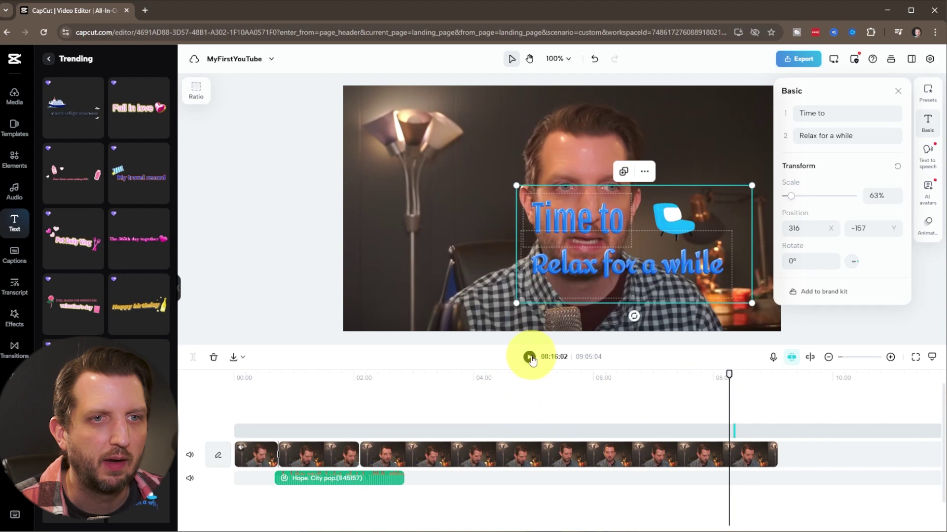
Apply the Landscape Amber filter and extend its clip to the end of the video.
drag(729, 373, 716, 373)
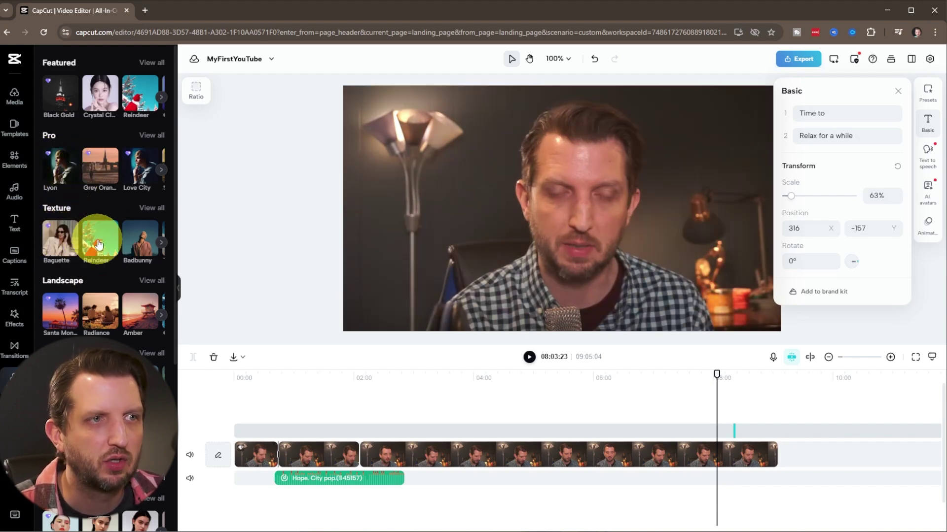
click(140, 316)
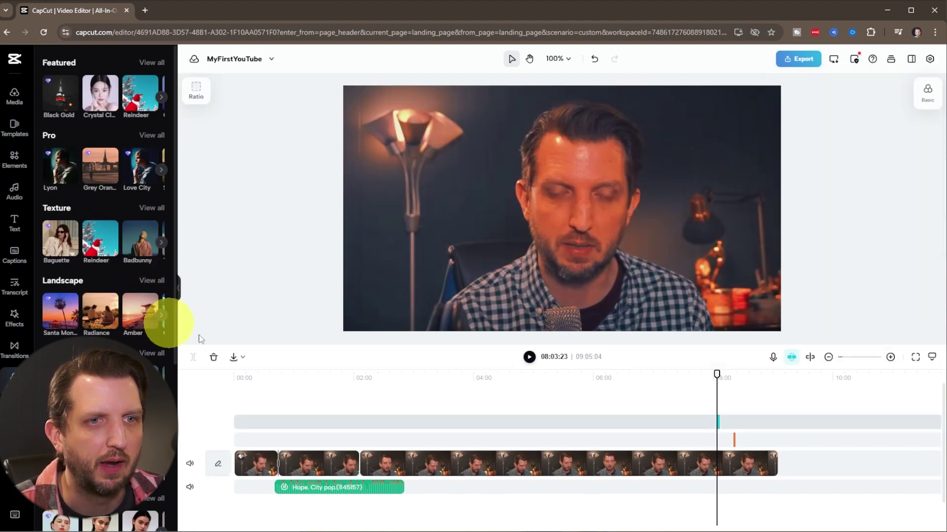
drag(715, 371, 651, 378)
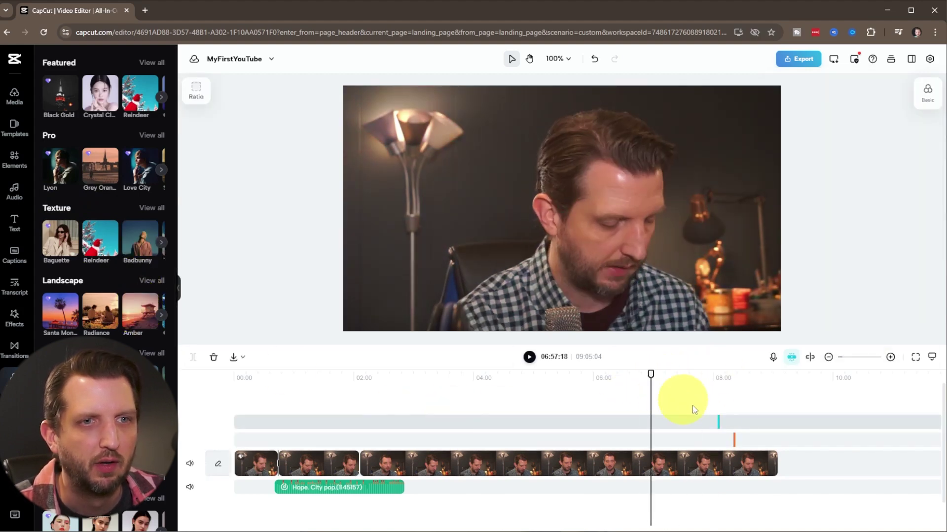
click(721, 421)
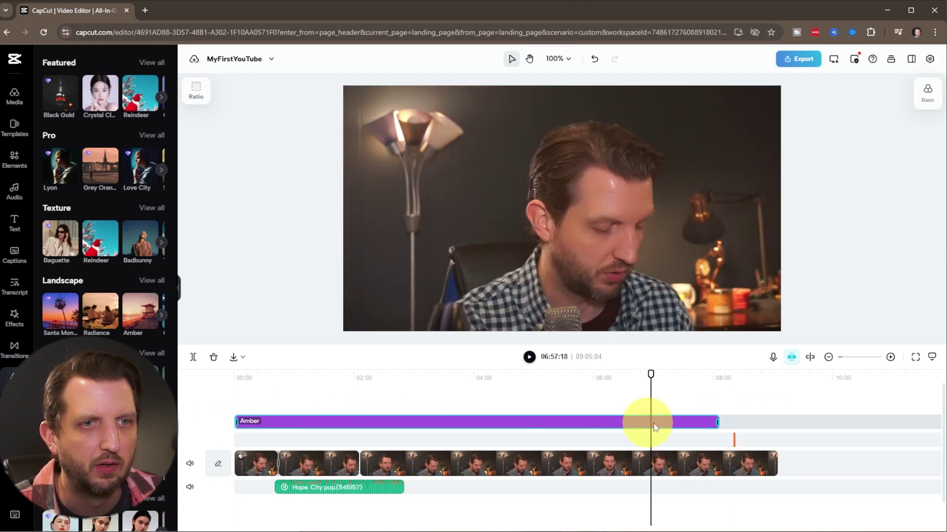
drag(719, 423, 778, 425)
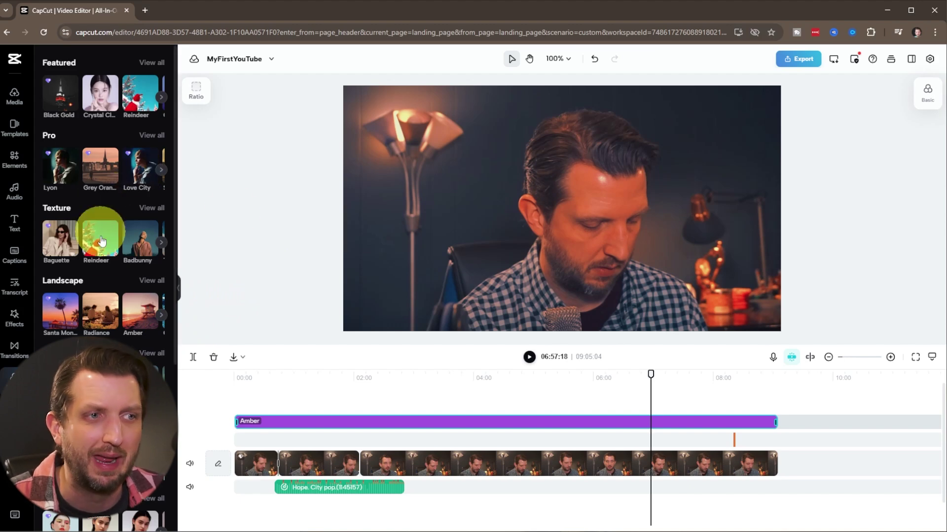
scroll(93, 271, down, 5)
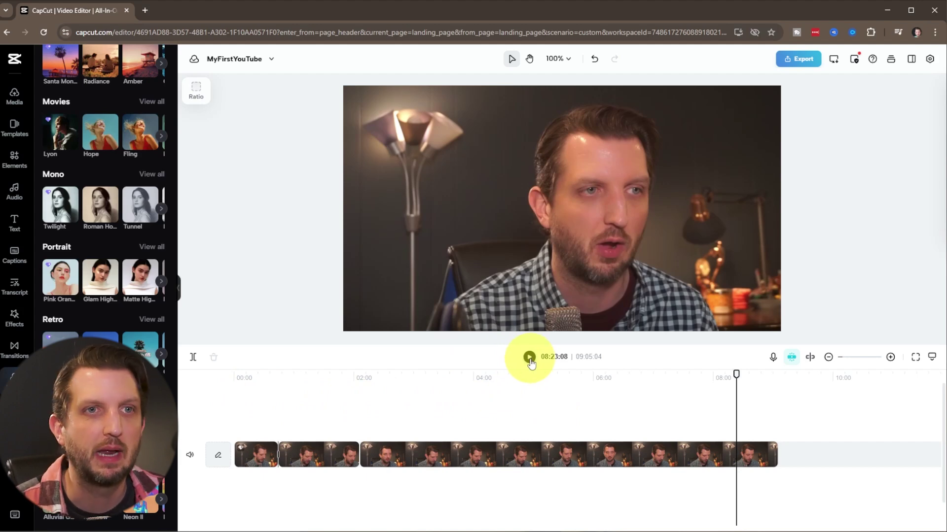
Set up a download export at 1080p, 30fps, MP4 with Recommended quality.
click(806, 66)
click(772, 326)
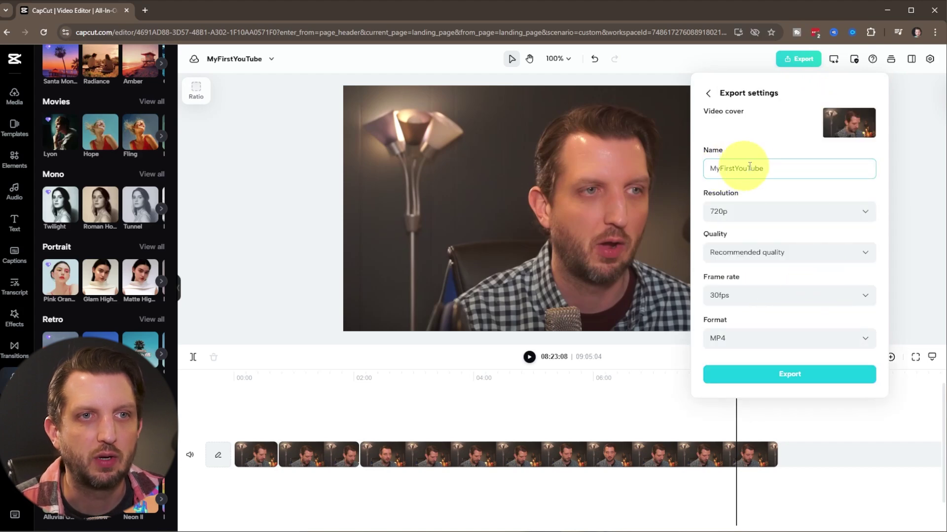
click(722, 211)
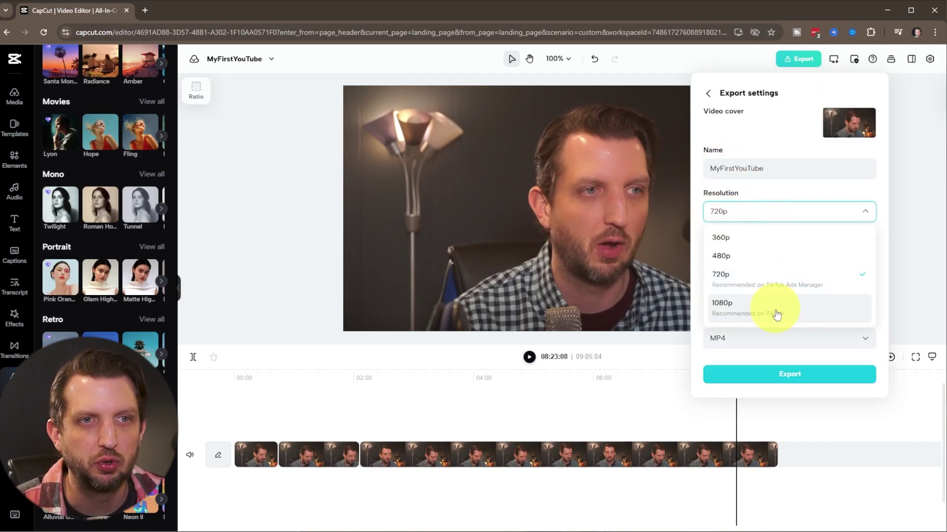
click(777, 318)
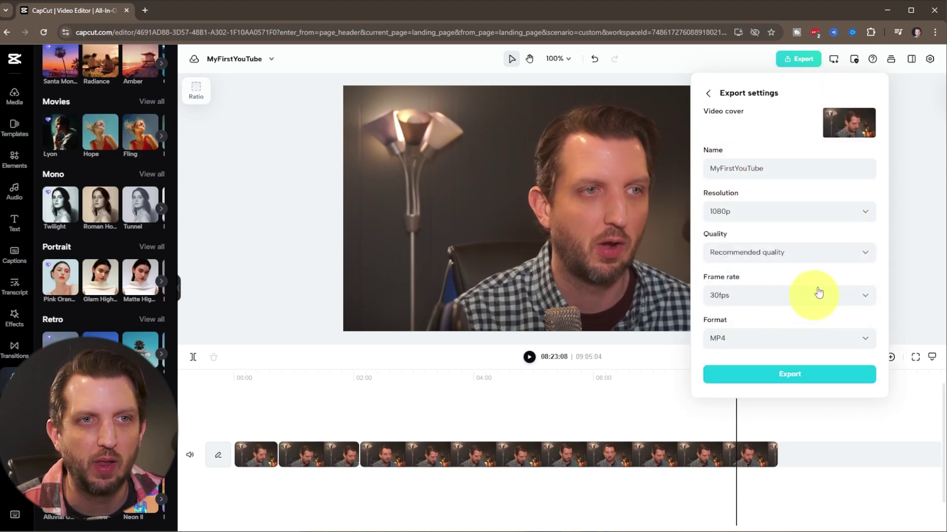
Start rendering MyFirstYouTube as a 1080p MP4 download from the export settings.
click(734, 376)
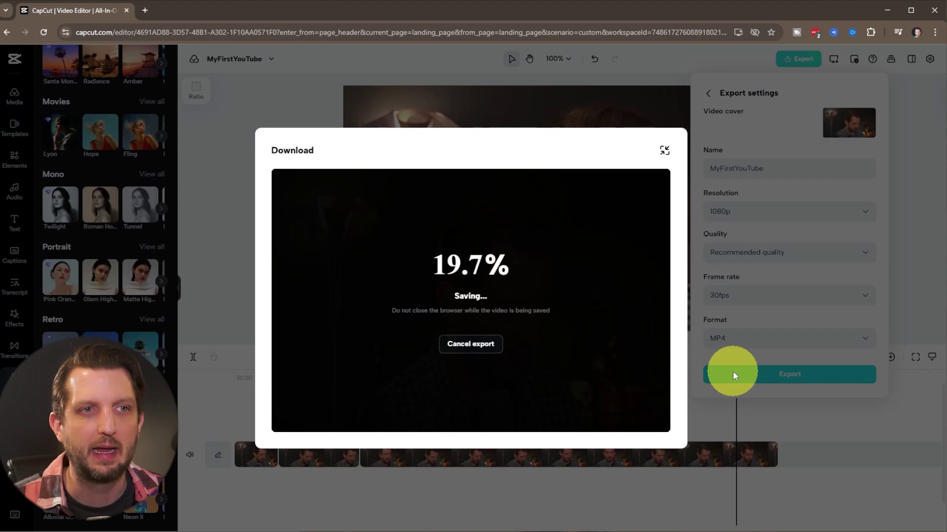